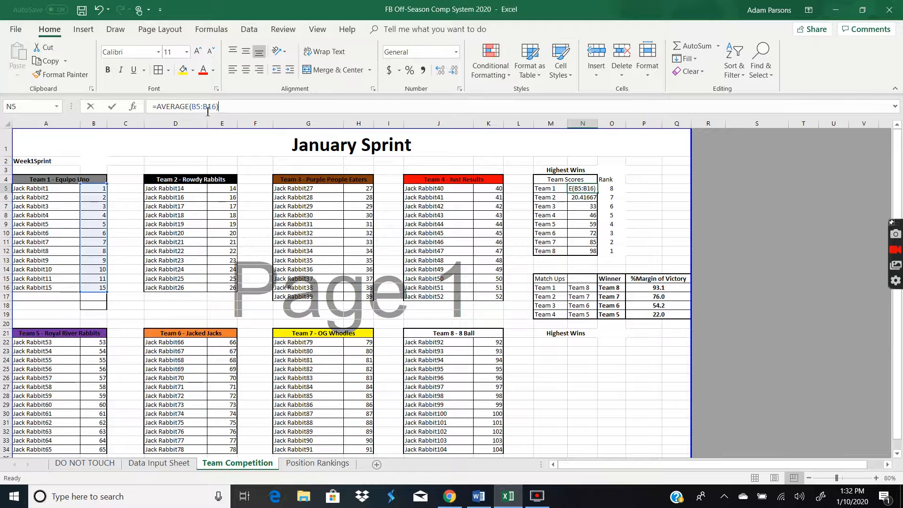
click(128, 306)
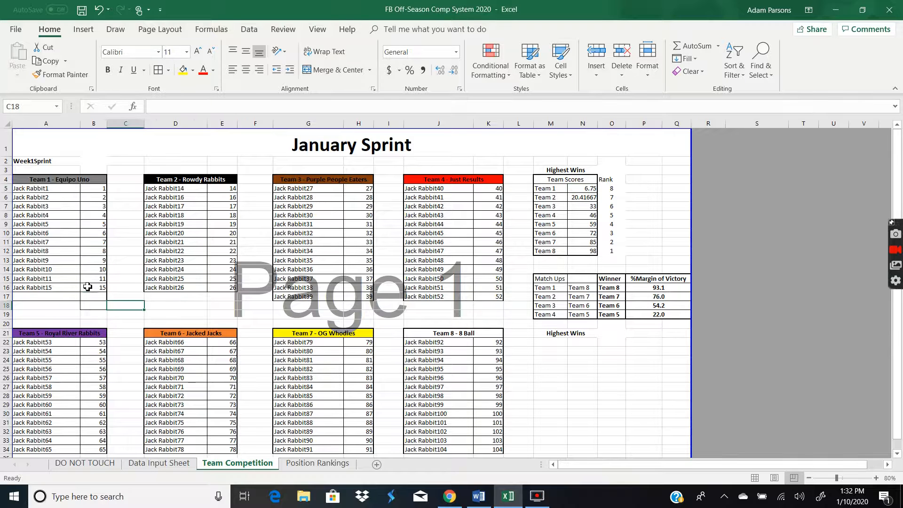
click(315, 465)
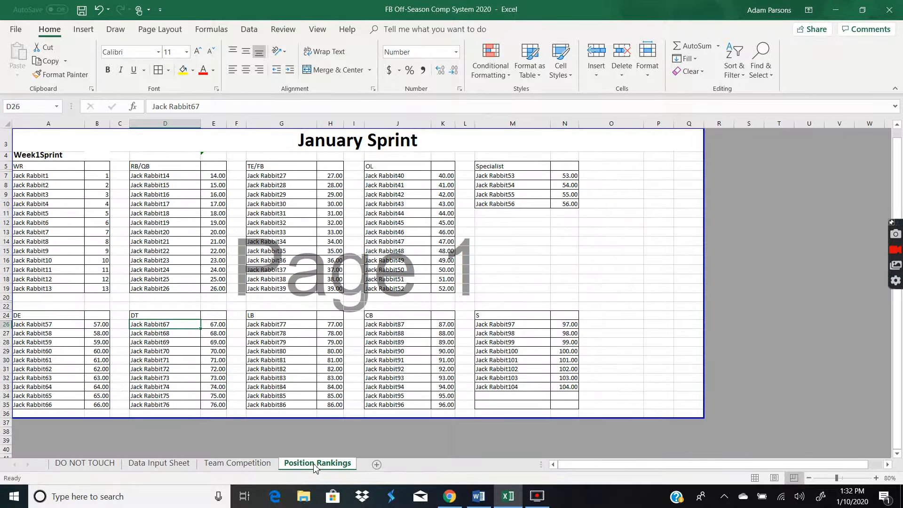
click(29, 176)
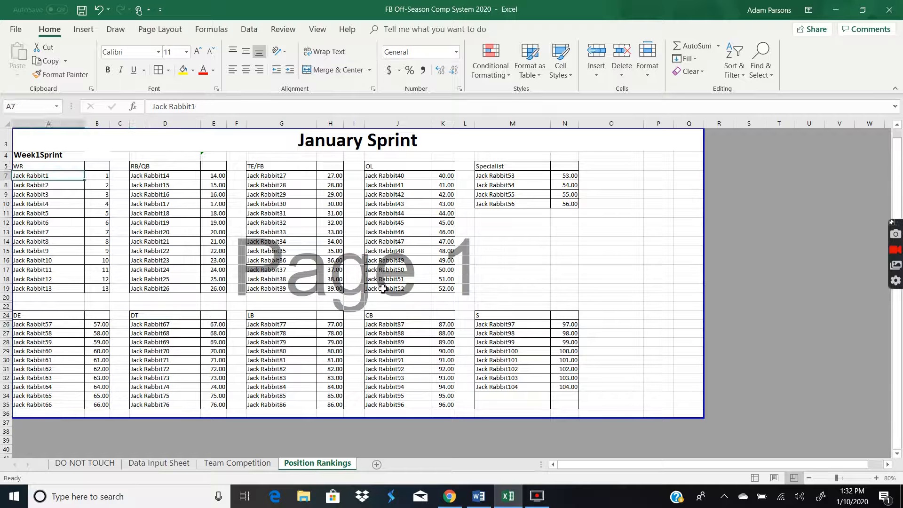
click(517, 385)
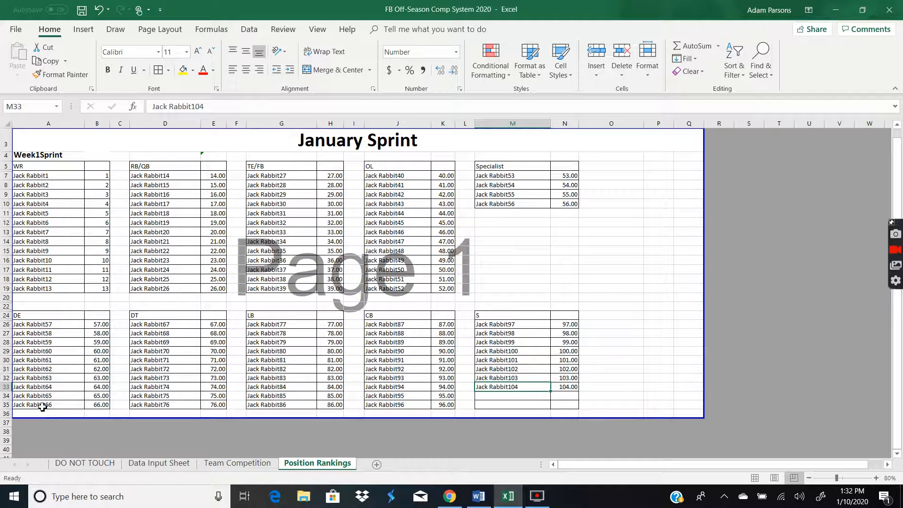
click(208, 465)
click(319, 466)
Clear the contents of rows 17 to 19 in the WR table's name and score columns
click(111, 270)
click(51, 291)
click(108, 291)
drag(96, 271, 65, 294)
click(92, 278)
click(99, 288)
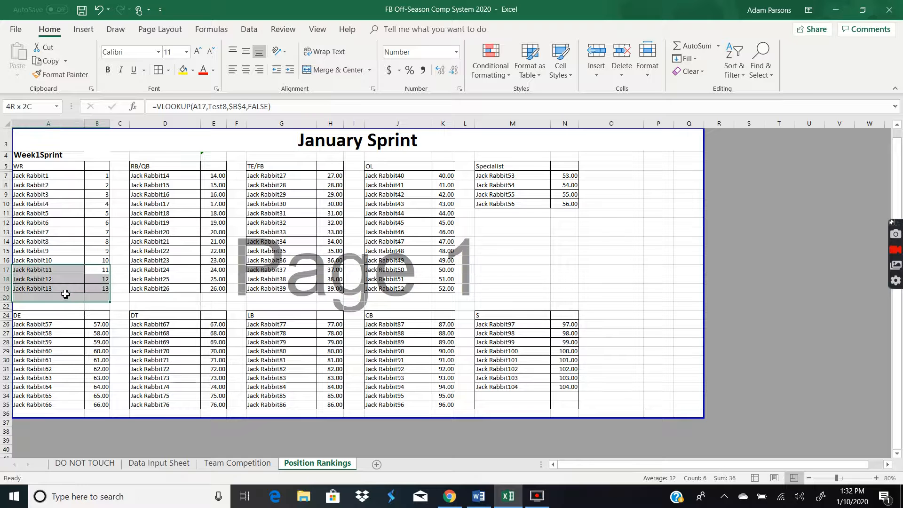
right_click(66, 294)
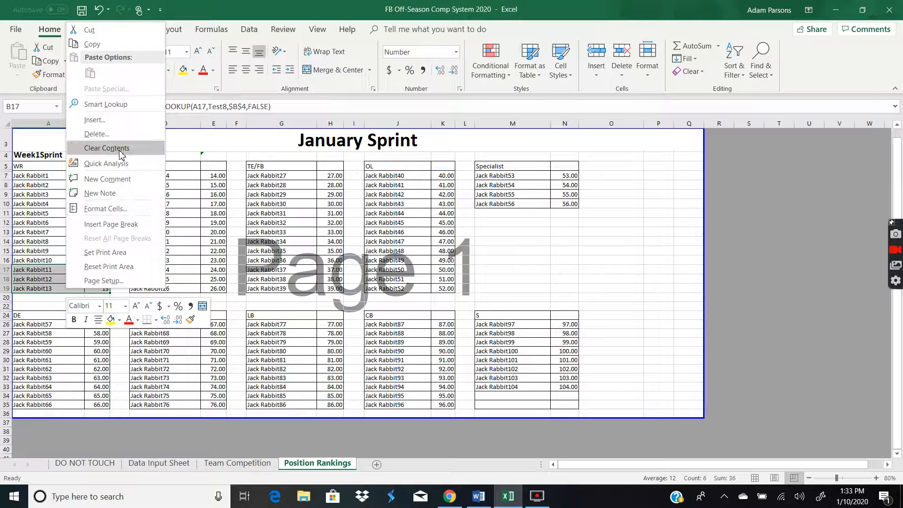
click(107, 148)
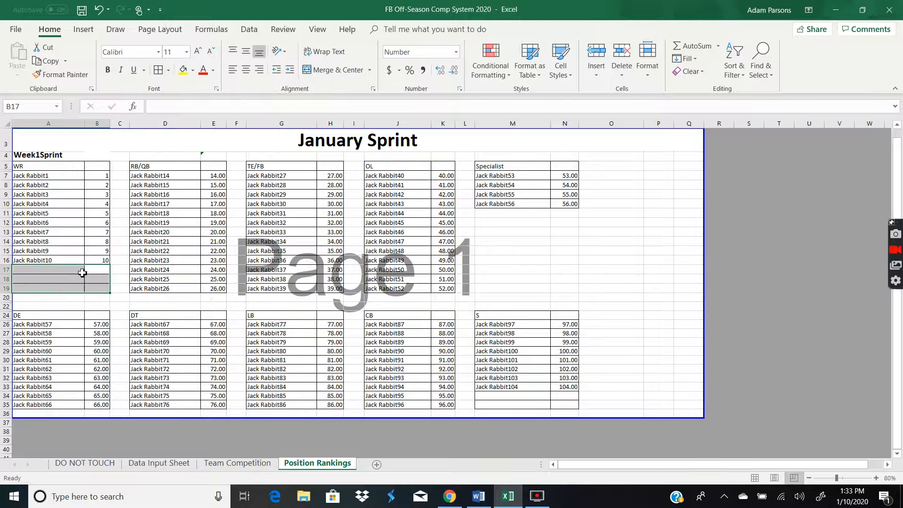
Enter Jack Rabbit11 as the name in the WR table's row 17
click(56, 271)
click(77, 259)
click(56, 270)
text(Jack Rabbit11)
key(Return)
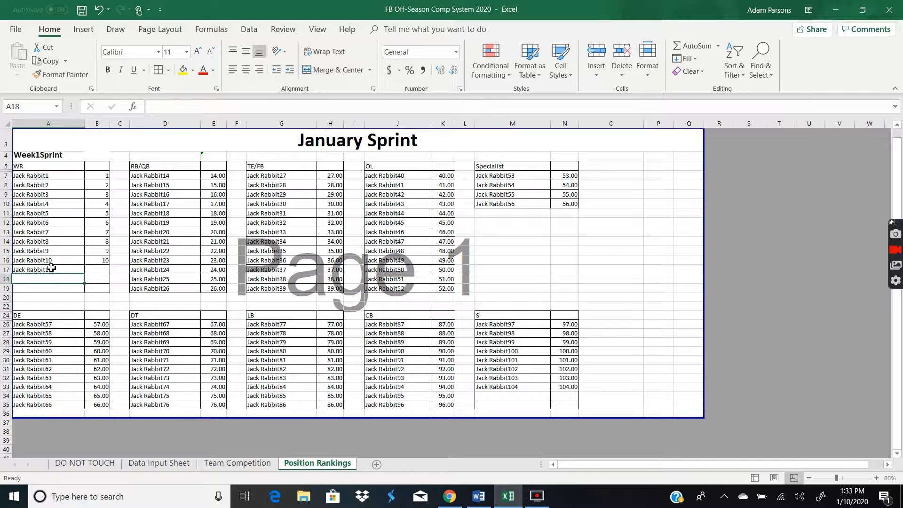
Fill the WR player names and score formulas down from row 16 through row 19
click(73, 262)
drag(84, 266, 76, 298)
click(107, 260)
drag(109, 265, 109, 296)
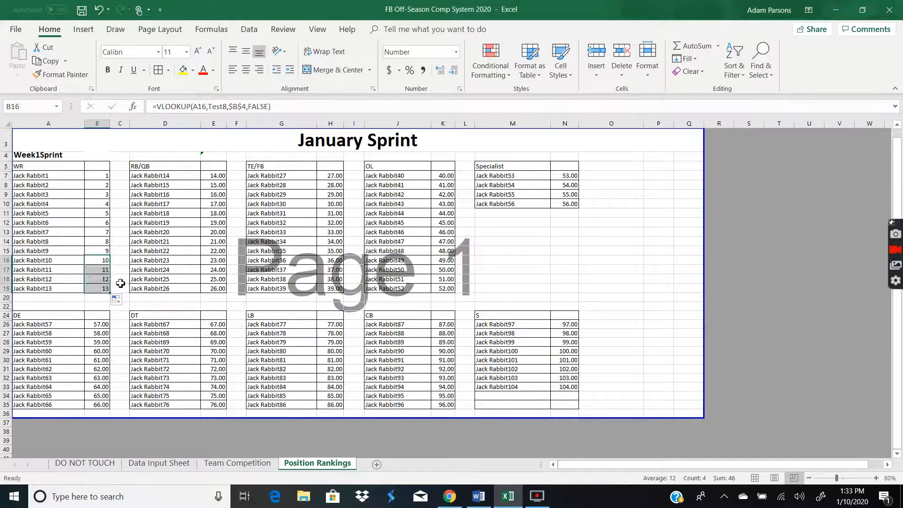
click(119, 270)
Compare player scores across the Data Input Sheet, Team Competition and Position Rankings sheets
click(178, 466)
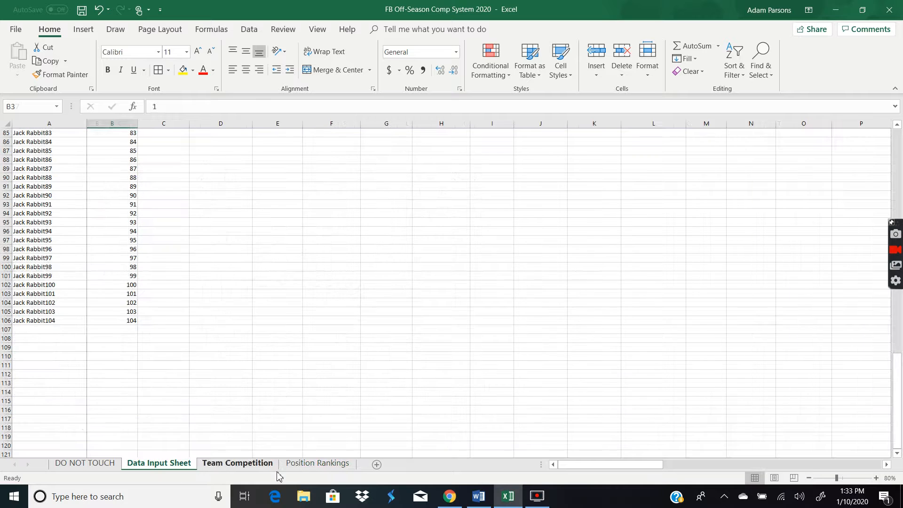
click(30, 277)
scroll(33, 305, up, 20)
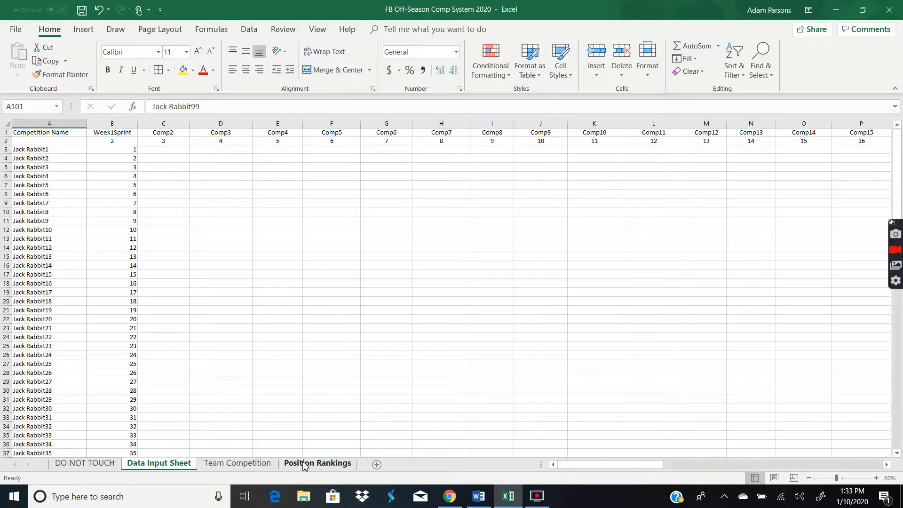
click(318, 463)
click(533, 284)
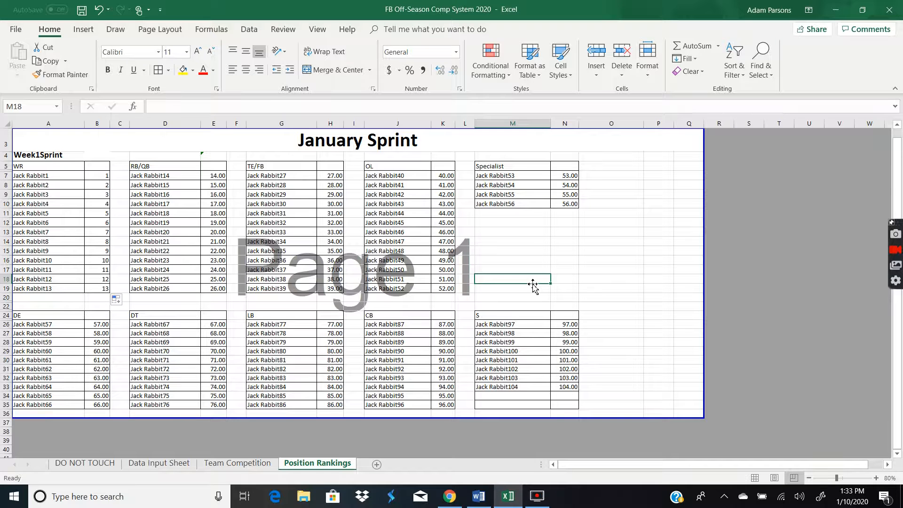
click(249, 465)
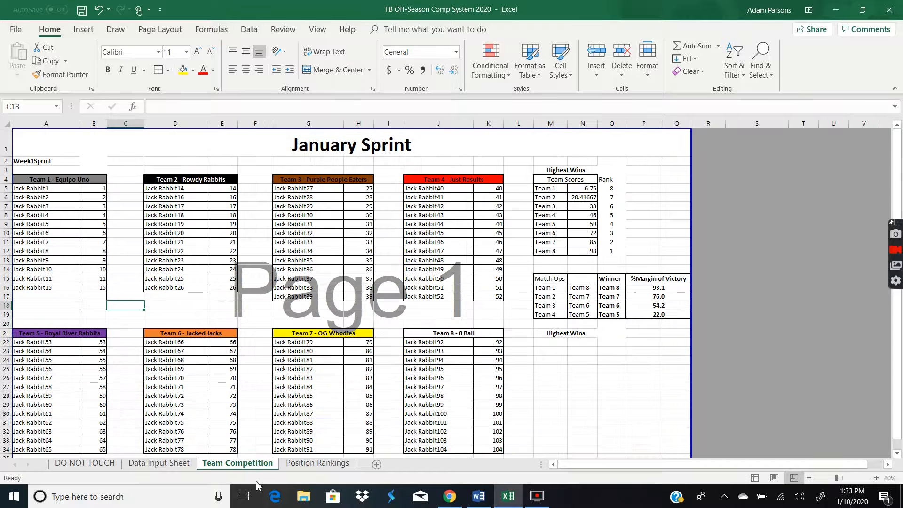
click(580, 197)
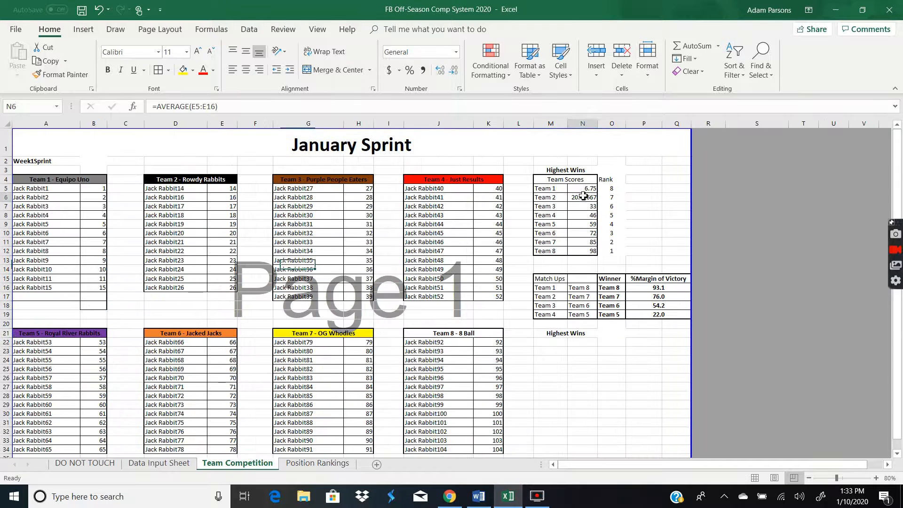
click(318, 464)
double_click(97, 180)
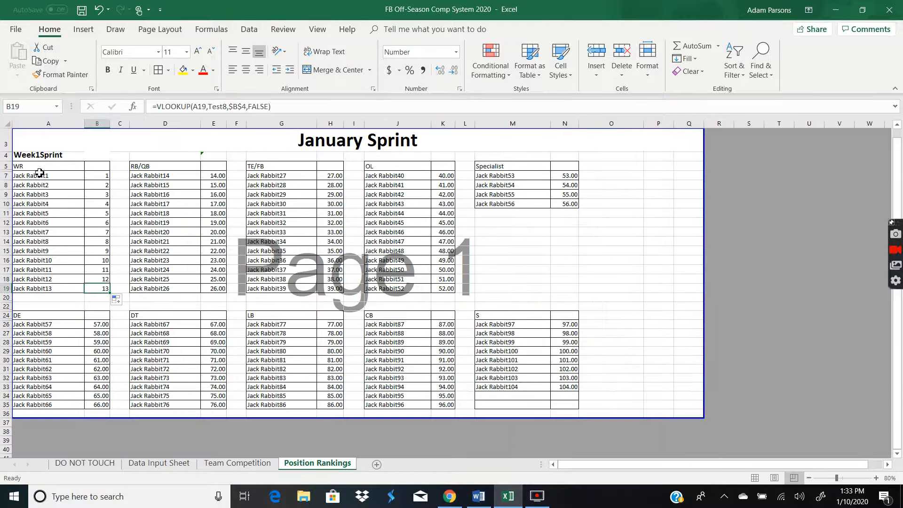
click(101, 176)
click(96, 286)
click(159, 464)
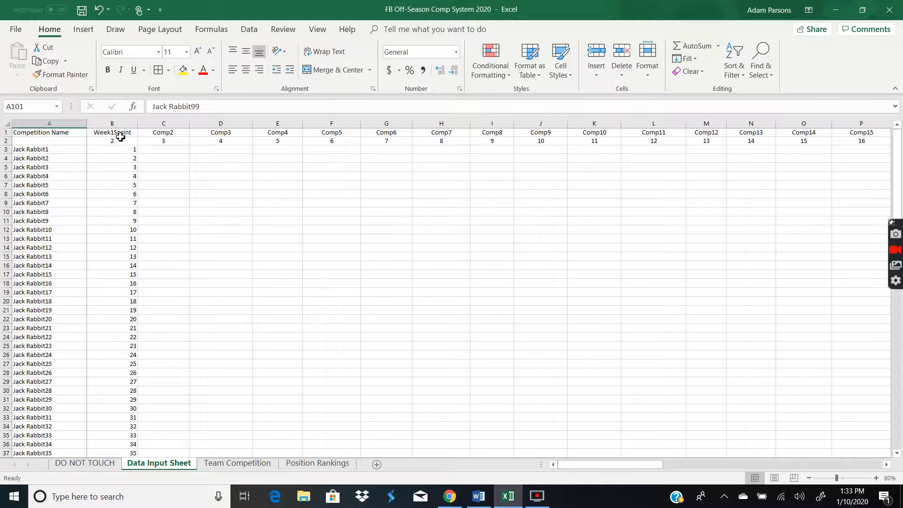
click(122, 150)
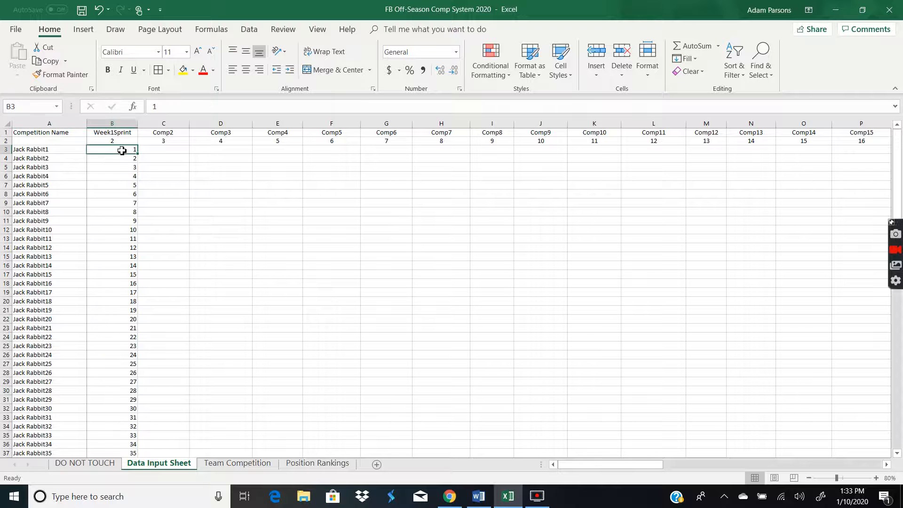
click(162, 155)
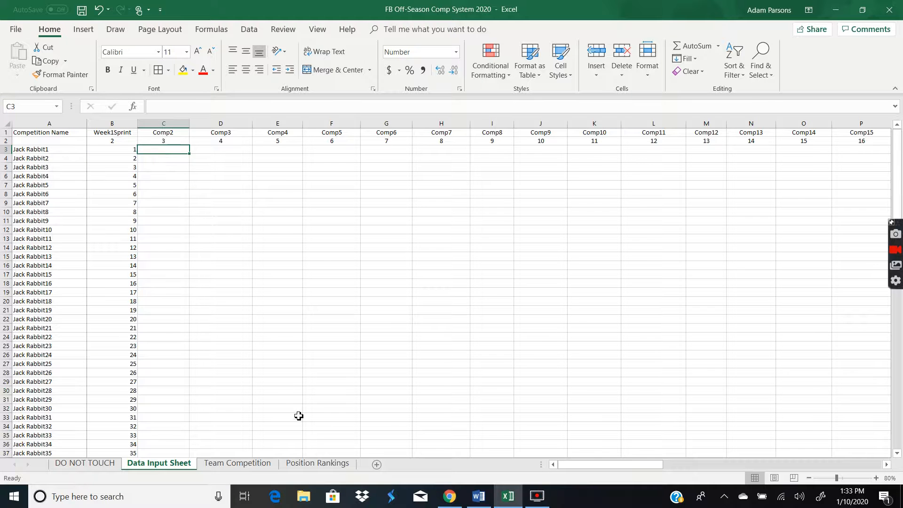
click(316, 464)
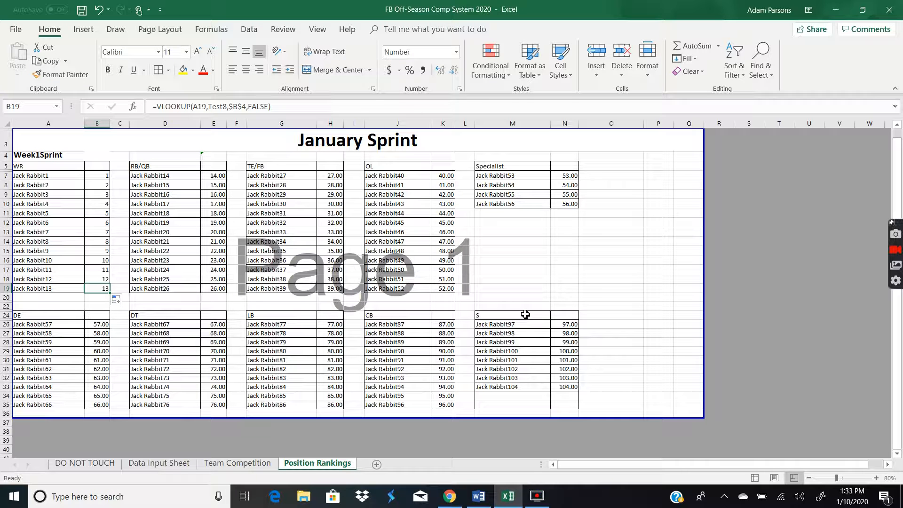
drag(525, 261, 521, 252)
click(507, 215)
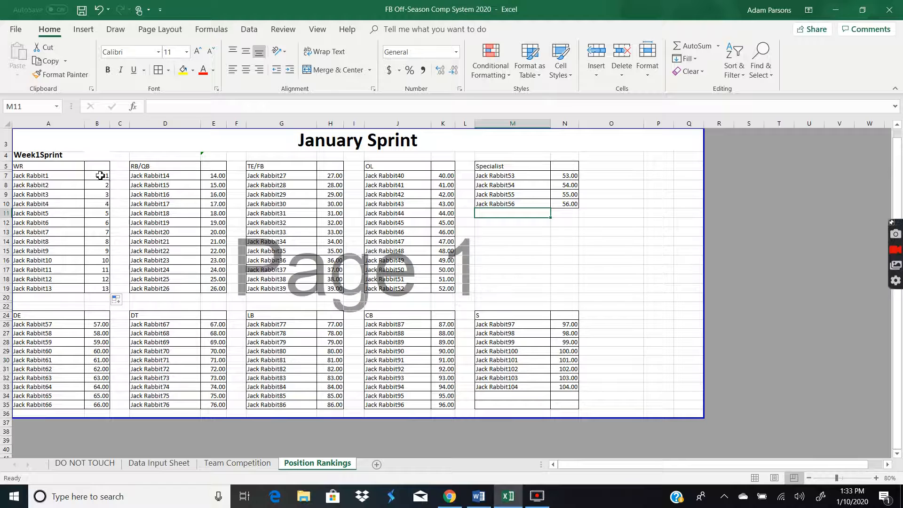
Sort the WR table by score from largest to smallest, expanding the selection to include names
drag(98, 177, 98, 288)
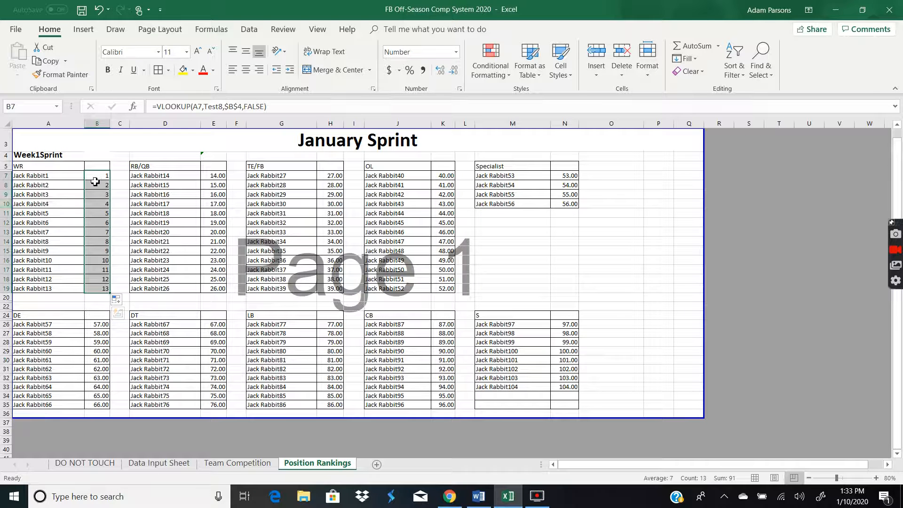
drag(99, 177, 103, 289)
drag(108, 195, 48, 288)
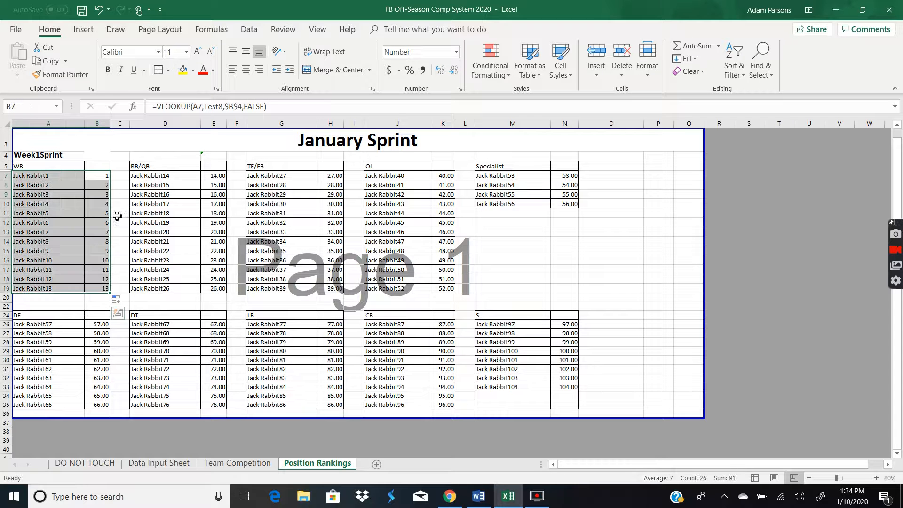
click(115, 204)
drag(100, 174, 101, 288)
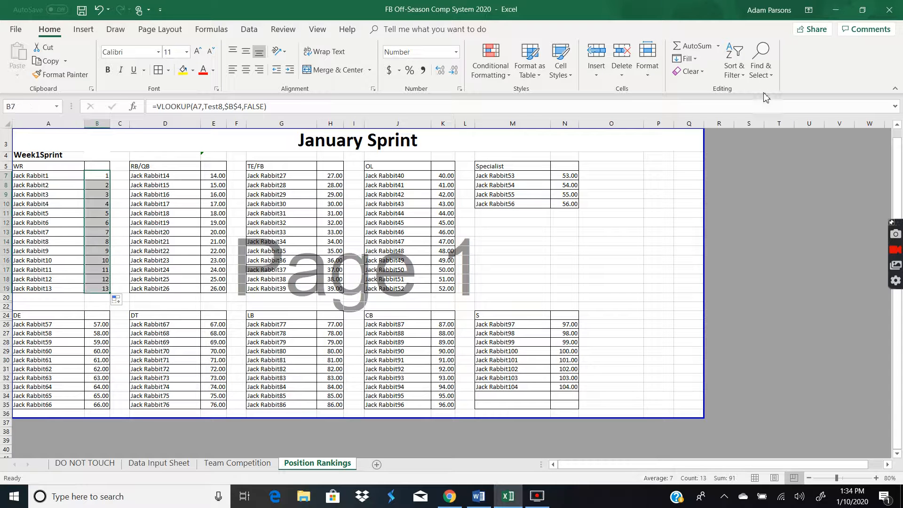
click(734, 66)
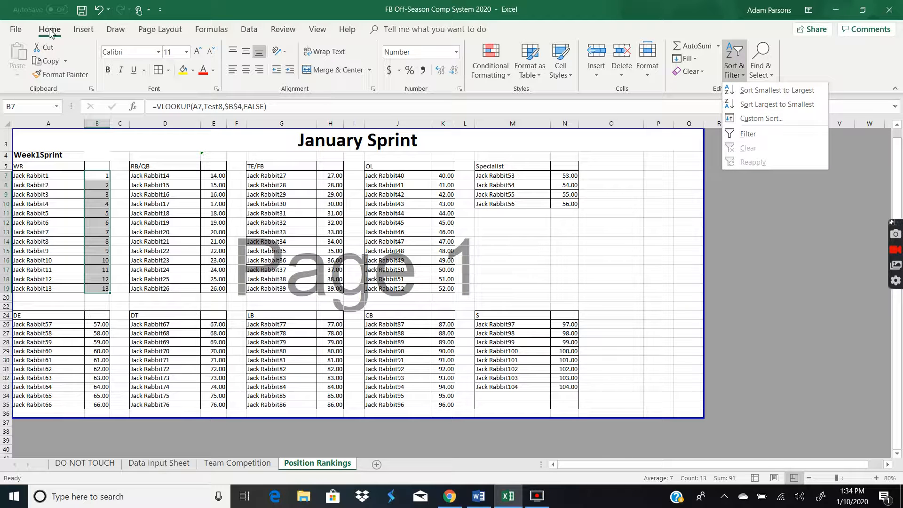
click(764, 104)
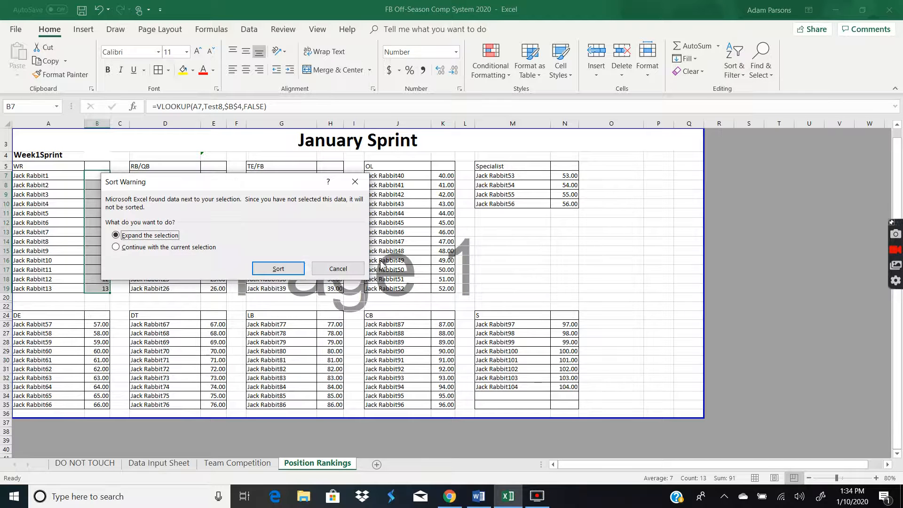
click(278, 268)
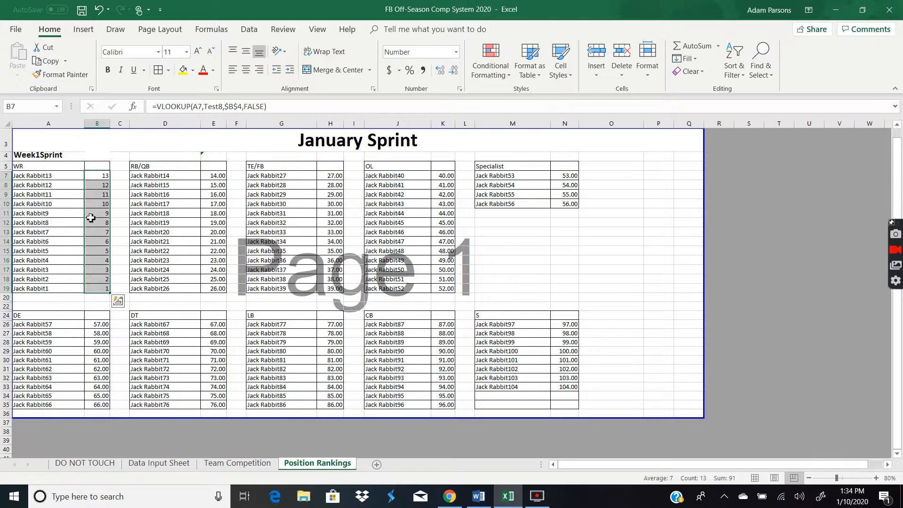
Sort the RB/QB table by score from largest to smallest, expanding the selection to include names
click(41, 177)
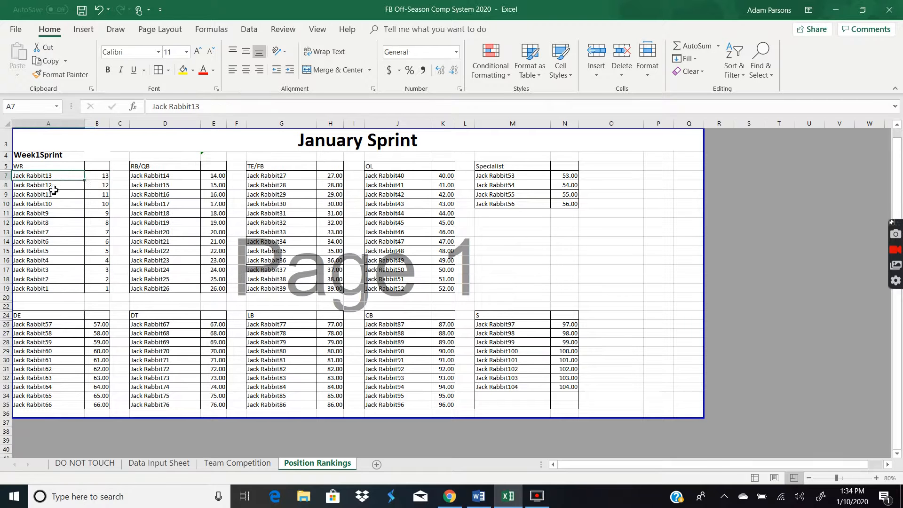
click(96, 178)
drag(218, 175, 218, 288)
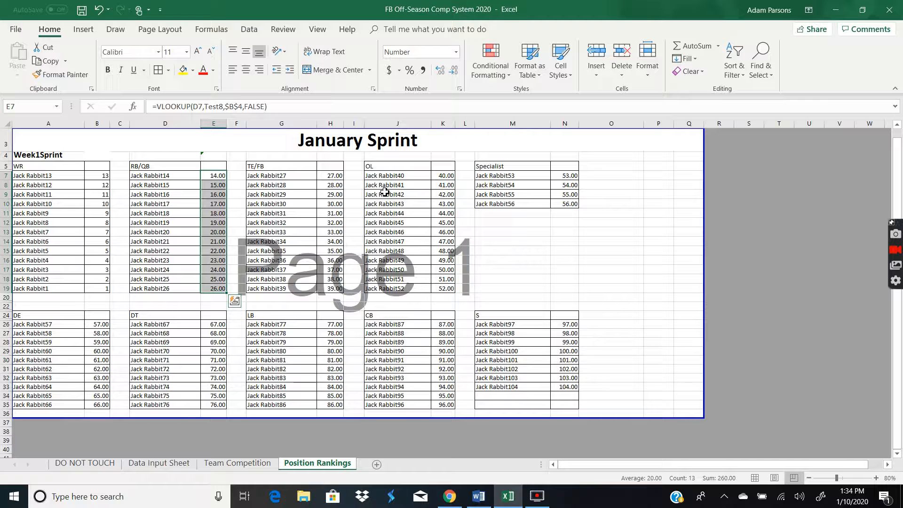
click(728, 77)
click(637, 197)
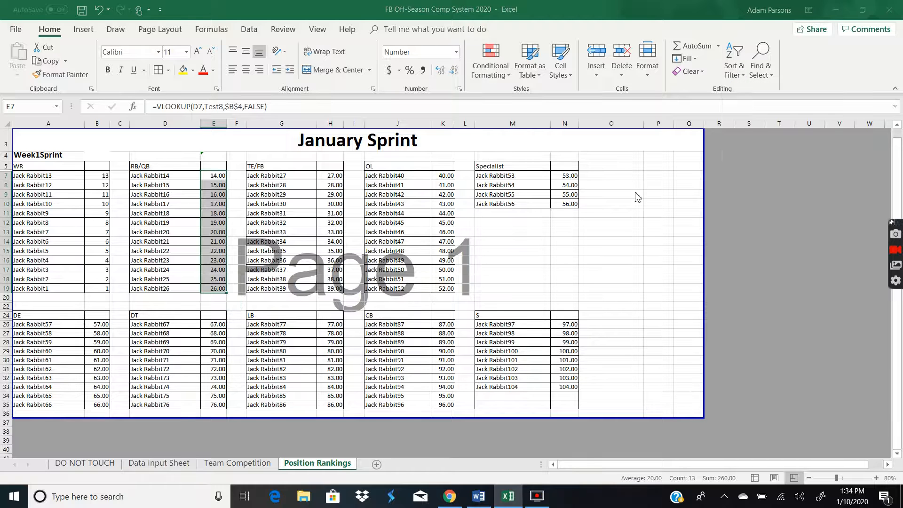
click(279, 268)
Sort the TE/FB table by score from largest to smallest, expanding the selection to include names
click(331, 177)
drag(334, 217, 340, 289)
click(736, 77)
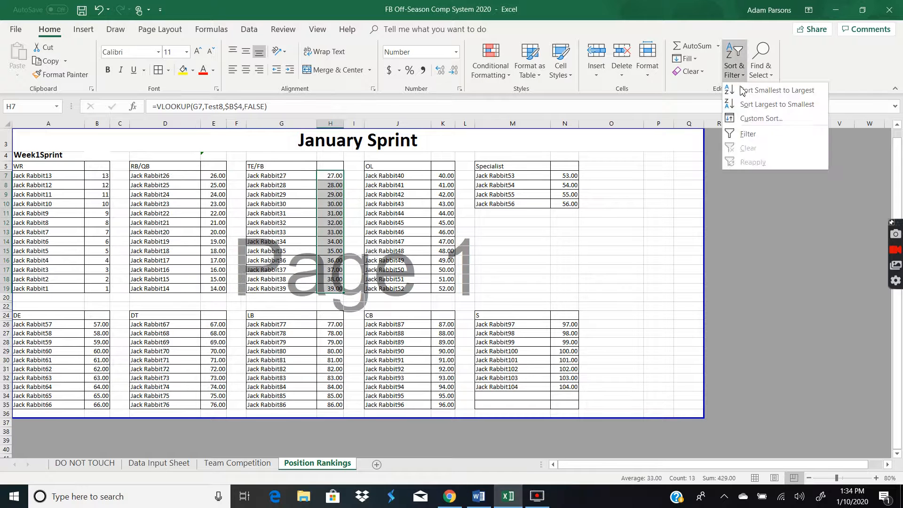
click(753, 104)
click(279, 269)
click(567, 251)
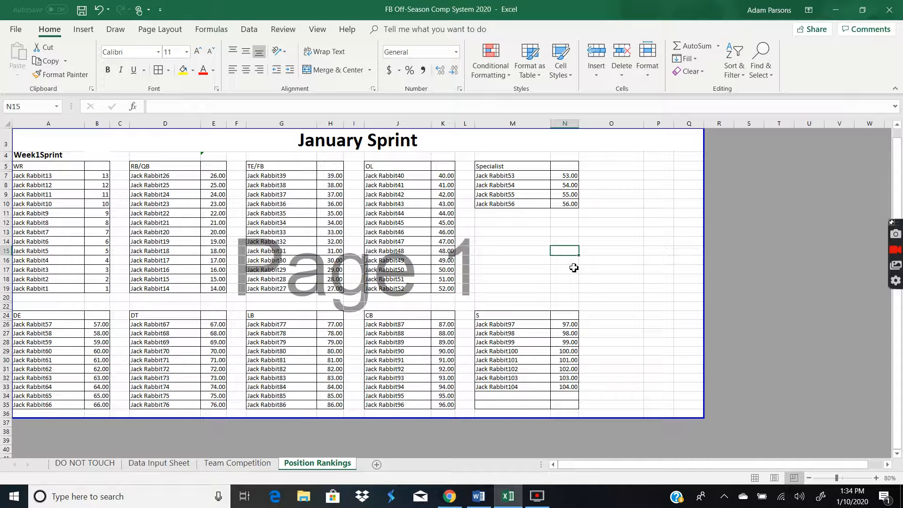
Switch the competition selector to Week1Jump and back to Week1Sprint
click(57, 159)
click(89, 156)
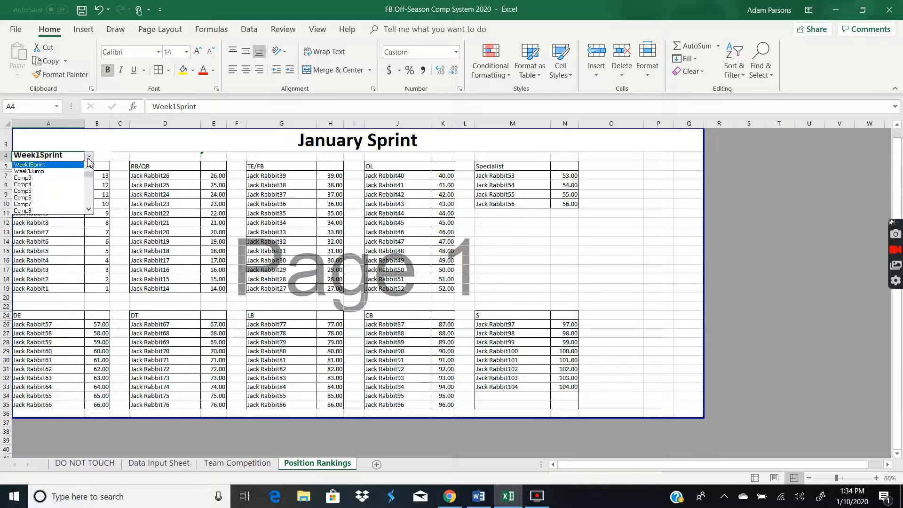
click(60, 172)
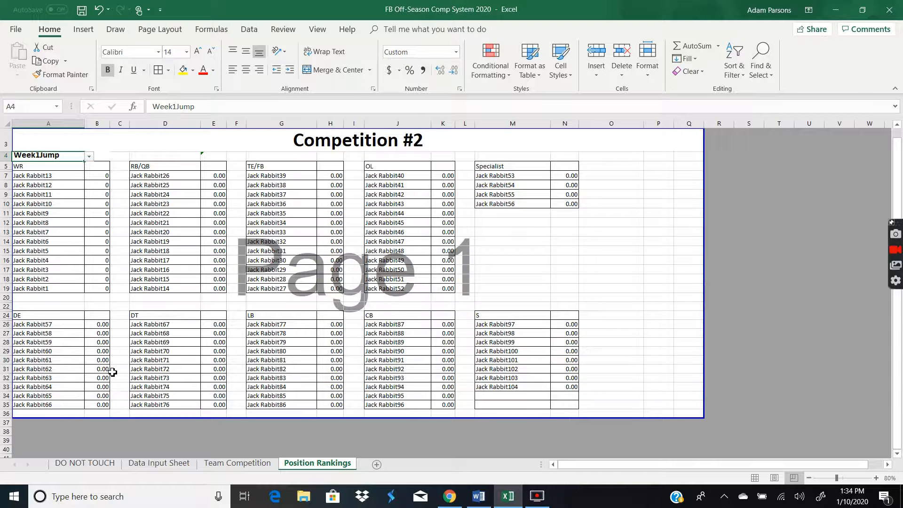
click(89, 156)
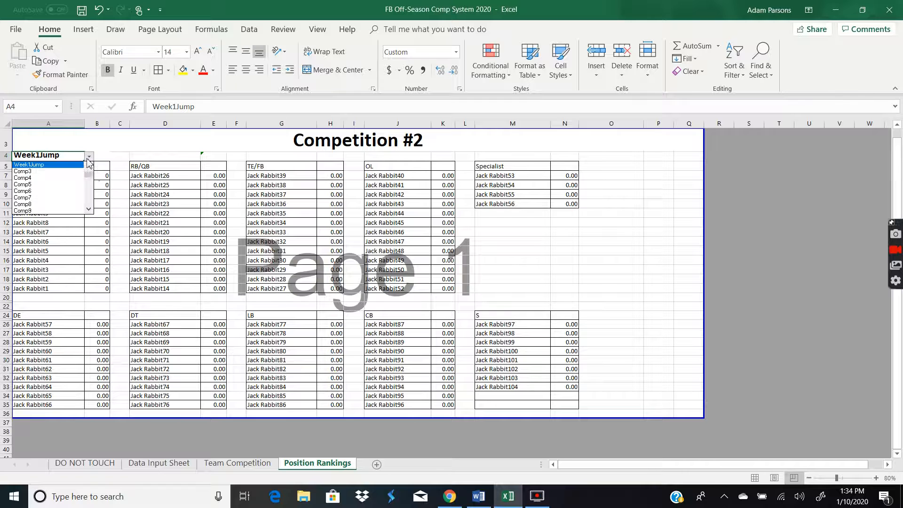
click(44, 165)
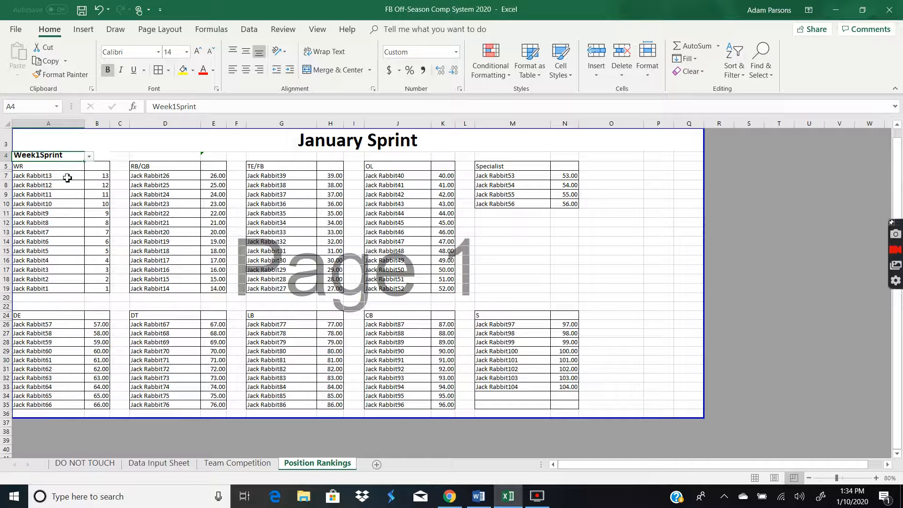
Sort the WR table by score from smallest to largest, expanding the selection to include names
click(99, 177)
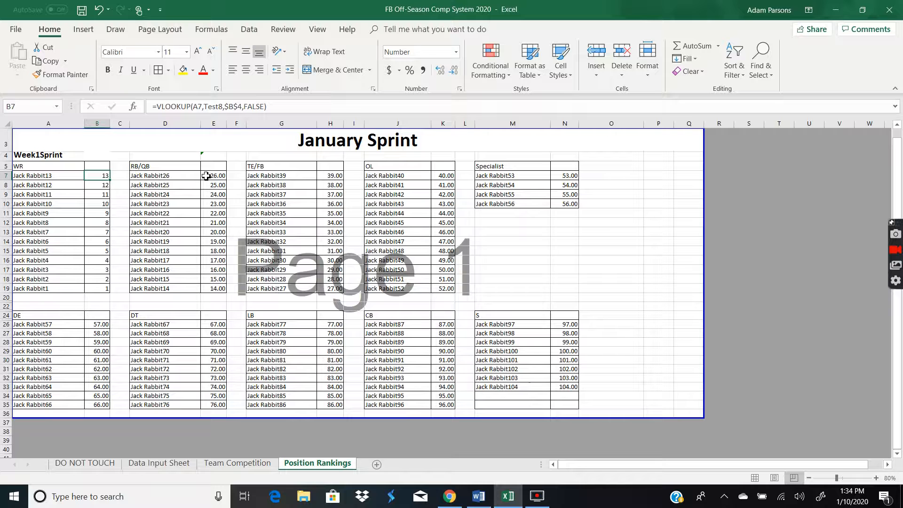
click(219, 178)
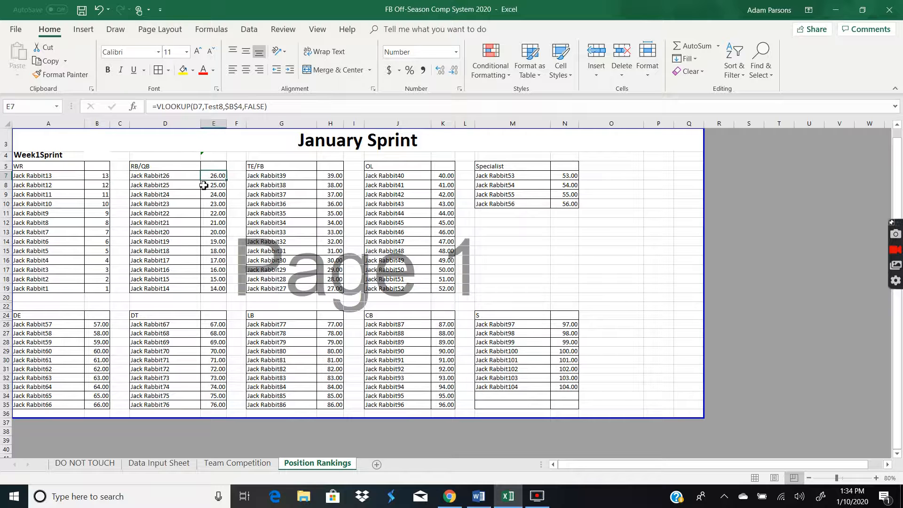
click(188, 218)
drag(104, 176, 91, 297)
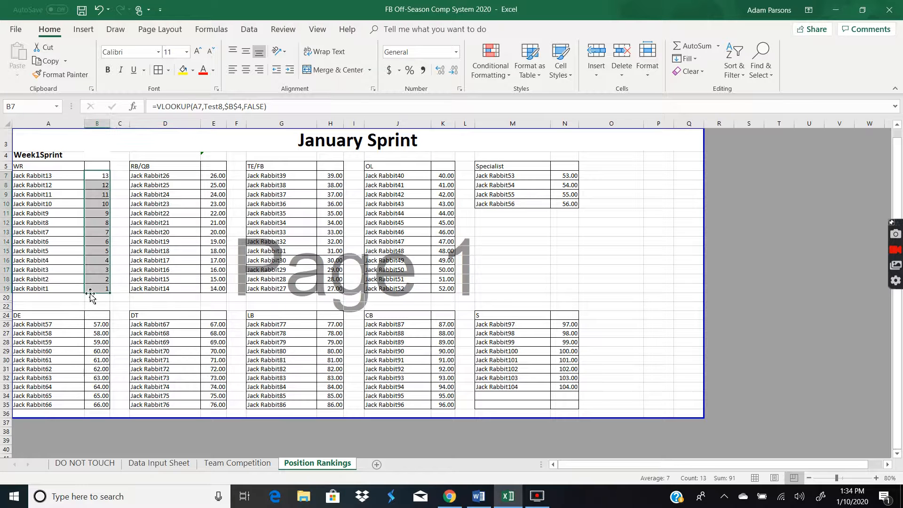
click(734, 66)
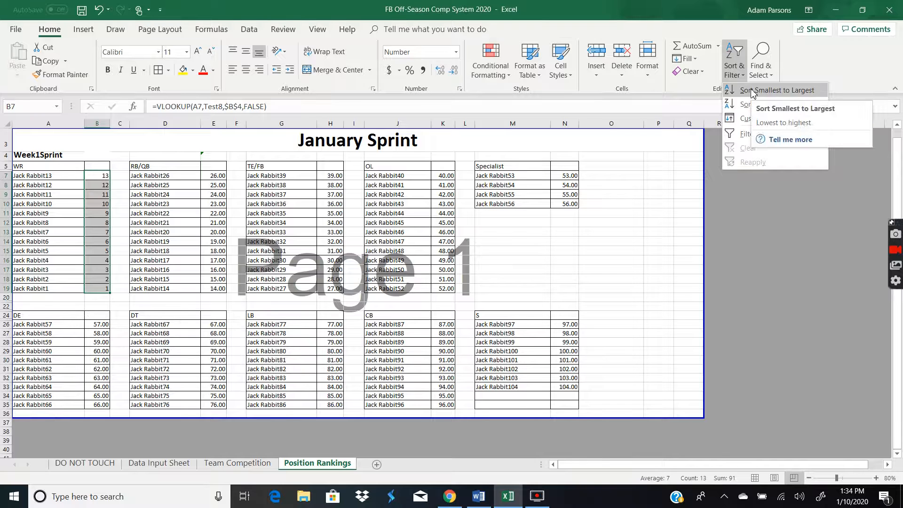
click(749, 90)
click(278, 268)
drag(209, 177, 217, 287)
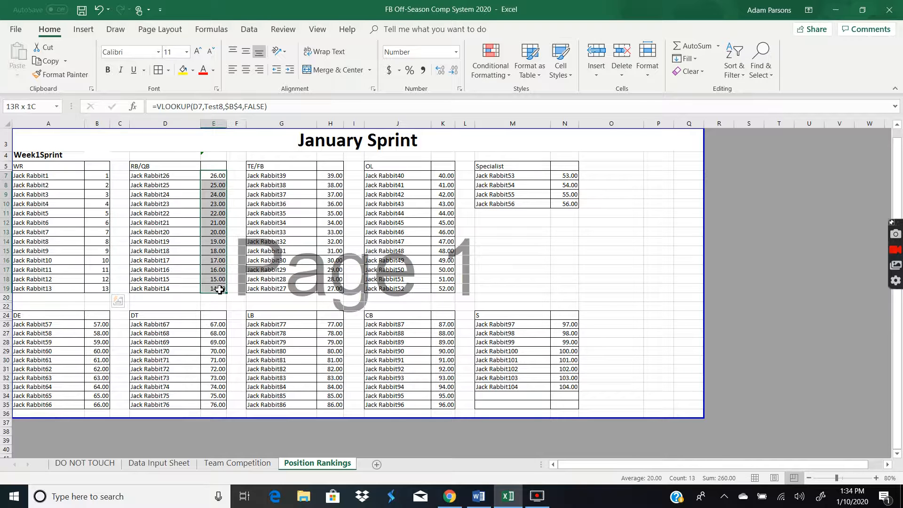
click(735, 68)
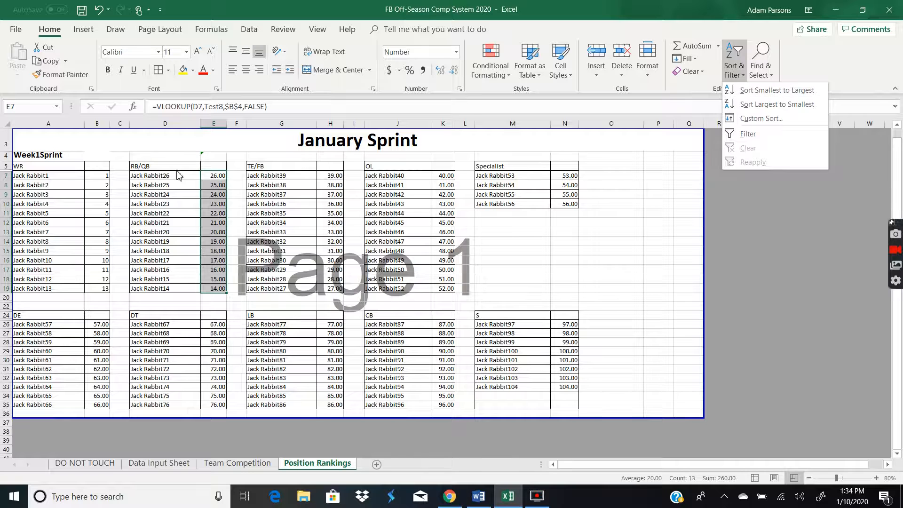
click(36, 161)
Switch the competition selector to another competition and back to Week1Sprint
click(80, 156)
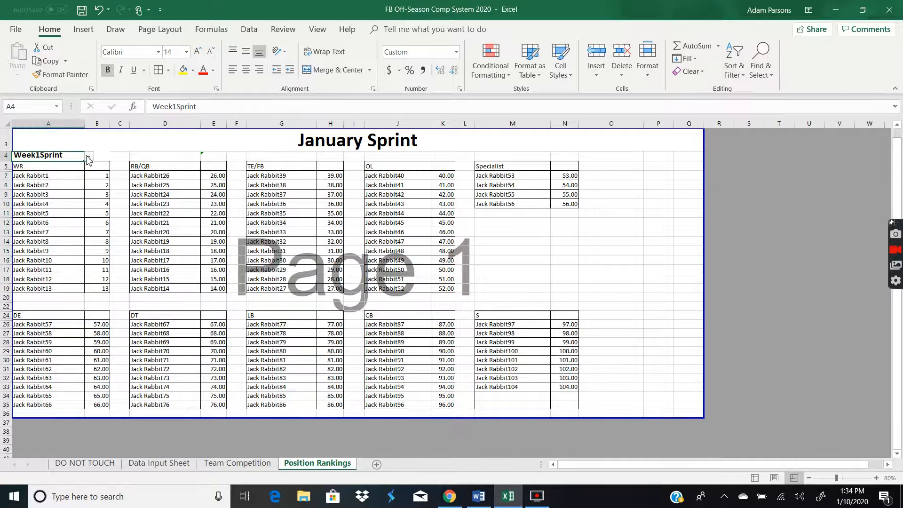
click(89, 155)
click(68, 171)
click(89, 155)
click(68, 165)
Sort the RB/QB table by score from smallest to largest, expanding the selection to include names
double_click(211, 176)
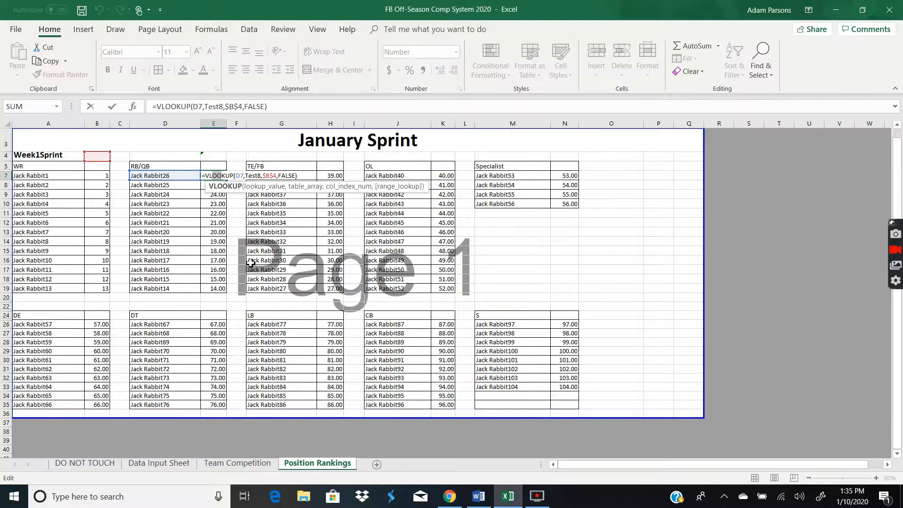
key(Return)
drag(221, 176, 220, 287)
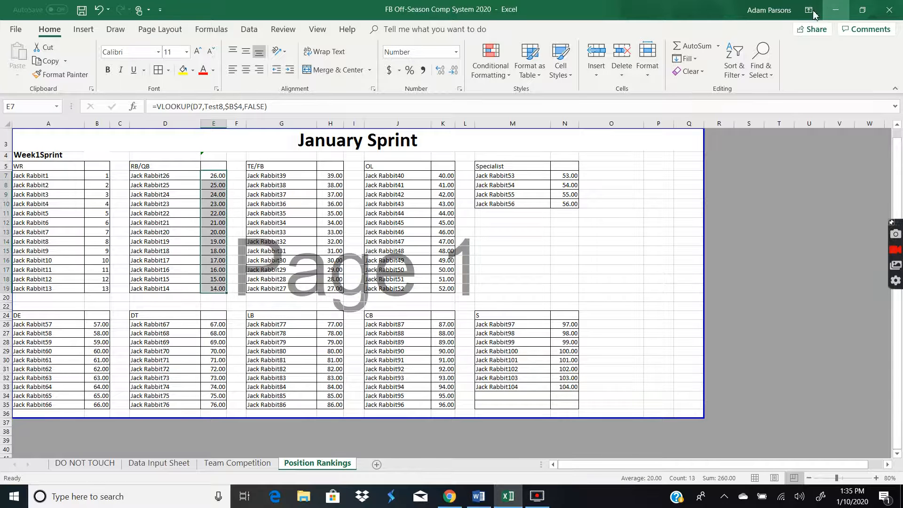
click(734, 63)
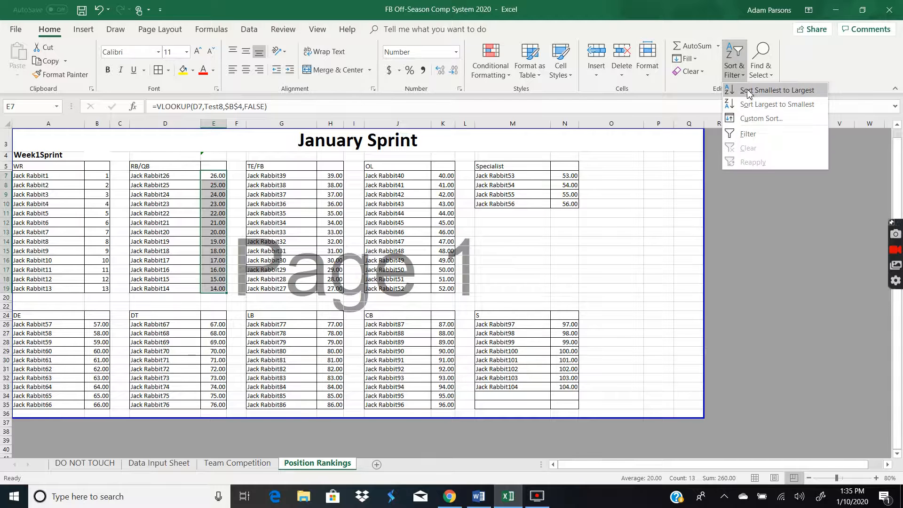
click(751, 90)
click(270, 271)
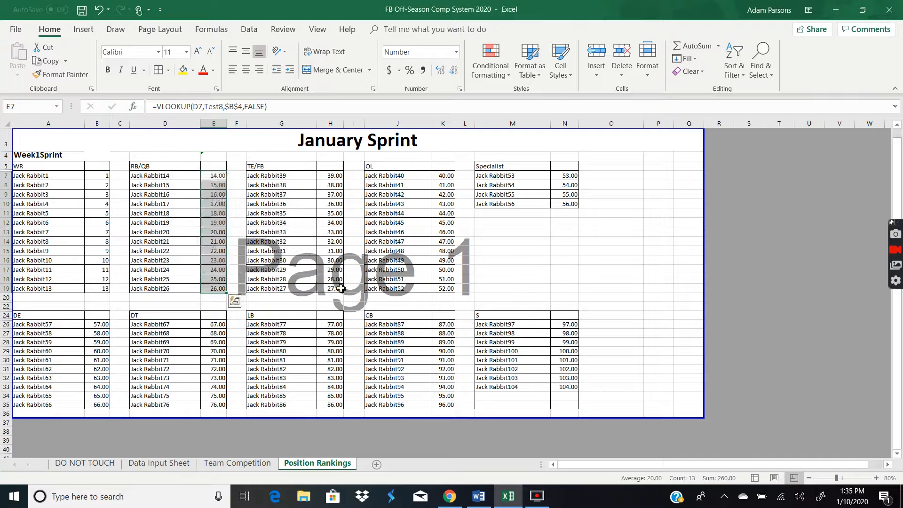
Inspect the score formulas and names in the WR, RB/QB and TE/FB tables
click(528, 256)
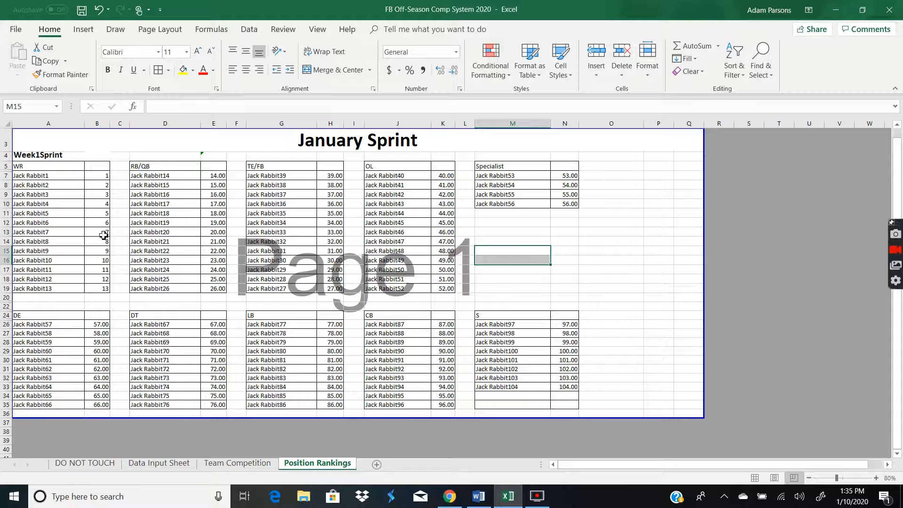
click(96, 174)
click(221, 176)
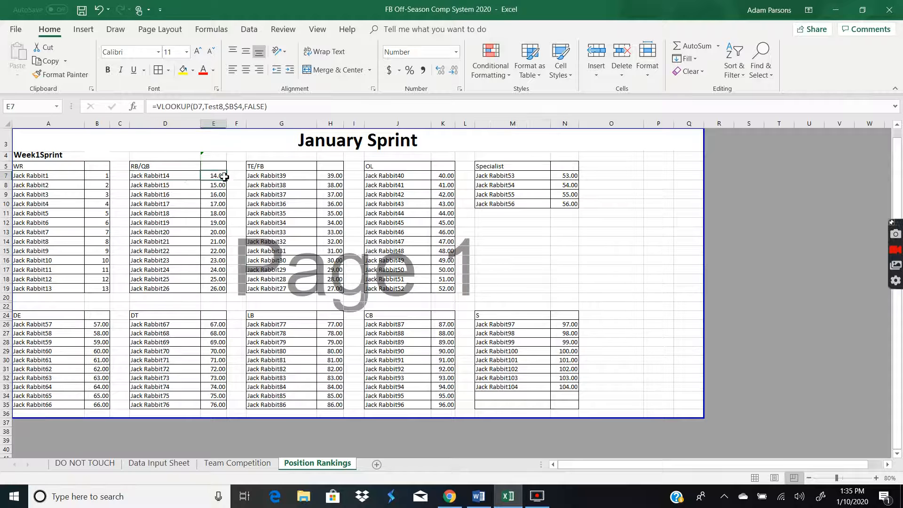
click(342, 177)
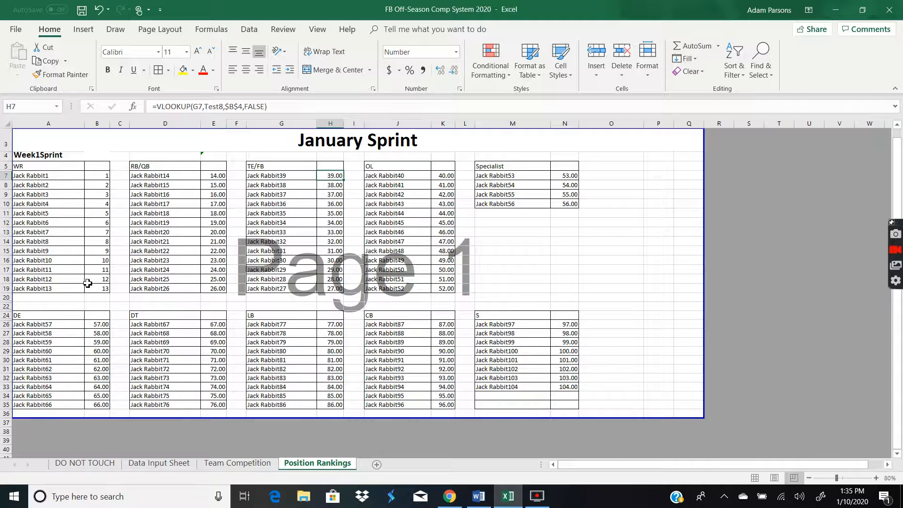
drag(100, 270, 58, 287)
click(57, 290)
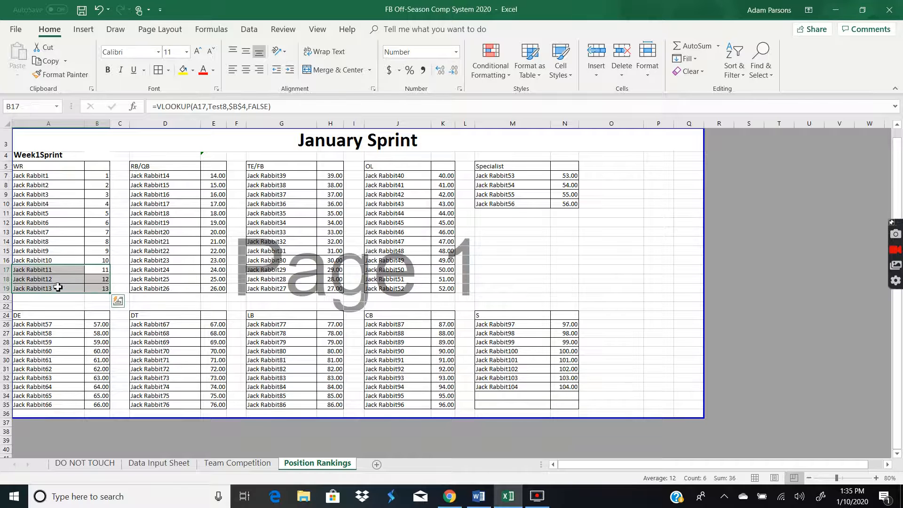
click(51, 176)
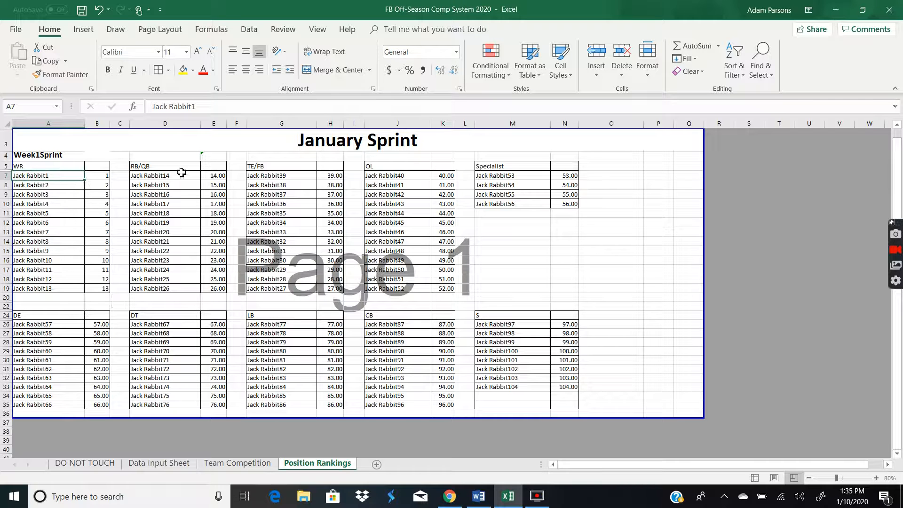
key(Down)
key(Down)
key(Down)
key(Down)
key(Down)
key(Down)
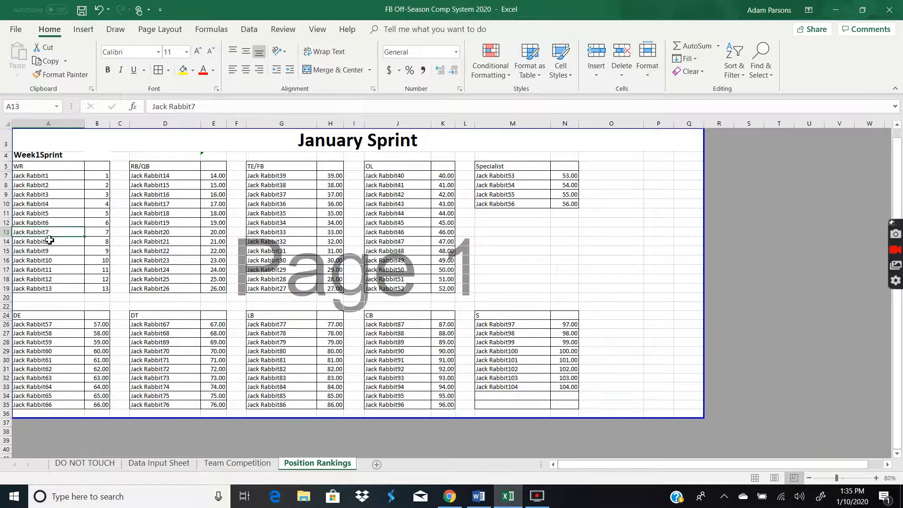
Compare the WR names and scores against the Week1Sprint values on the Data Input Sheet
click(158, 465)
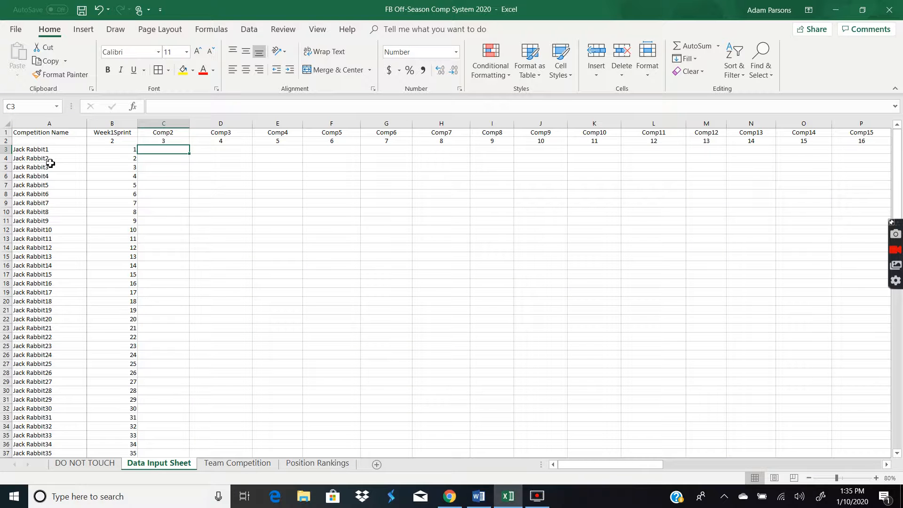
click(293, 463)
click(48, 208)
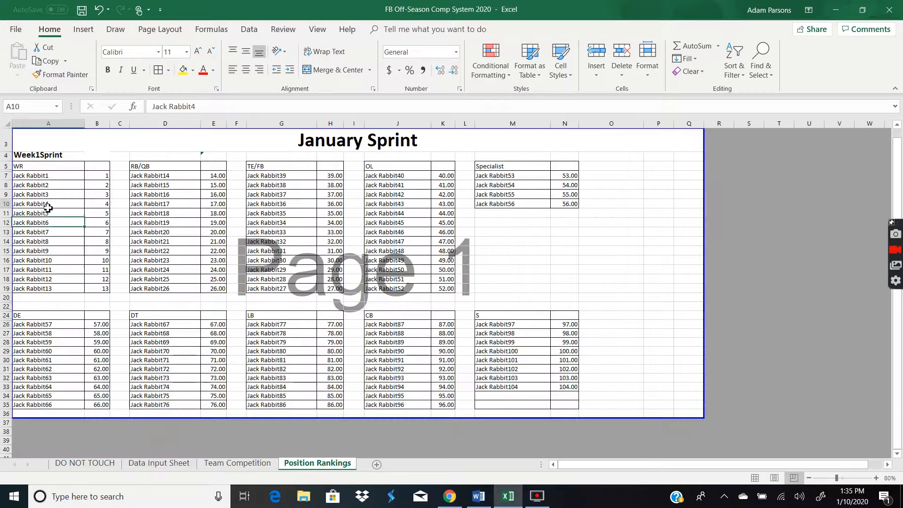
click(159, 463)
key(Left)
key(Left)
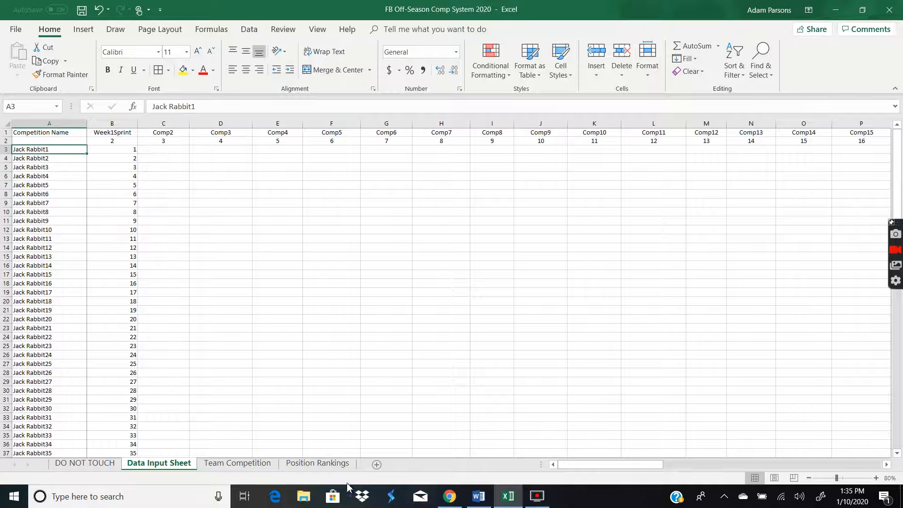
click(320, 464)
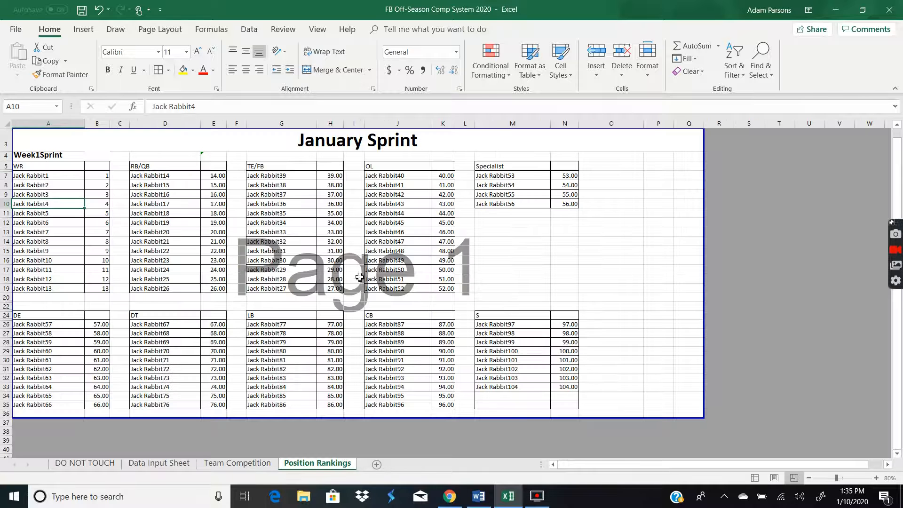